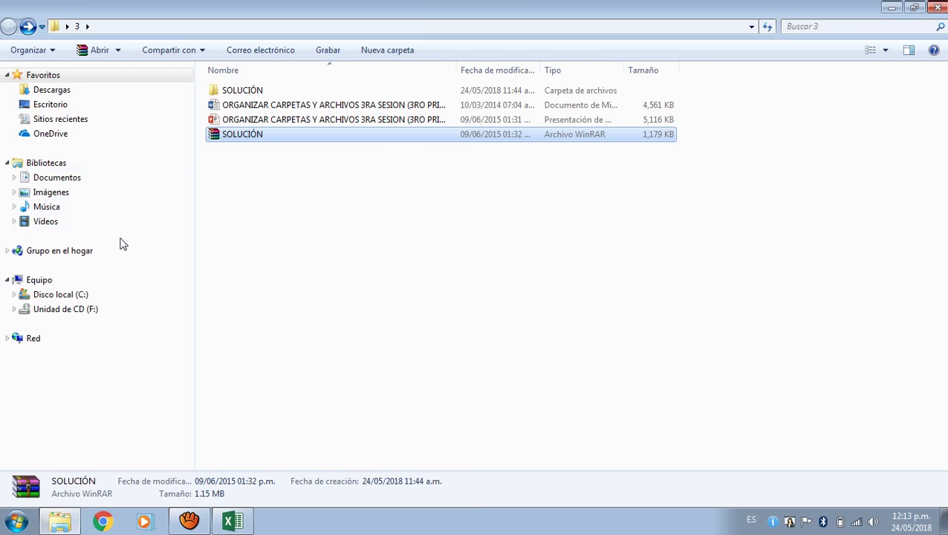
- Open the LanSchool Files folder on Disco local (C:)
{"action": "left_click", "coordinate": [64, 281]}
{"action": "double_click", "coordinate": [334, 103]}
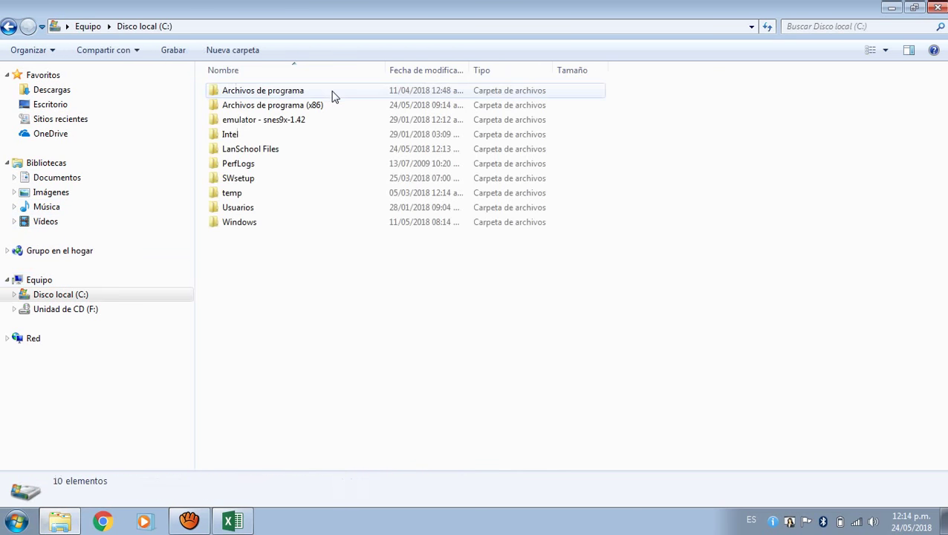
{"action": "left_click", "coordinate": [257, 154]}
{"action": "double_click", "coordinate": [256, 154]}
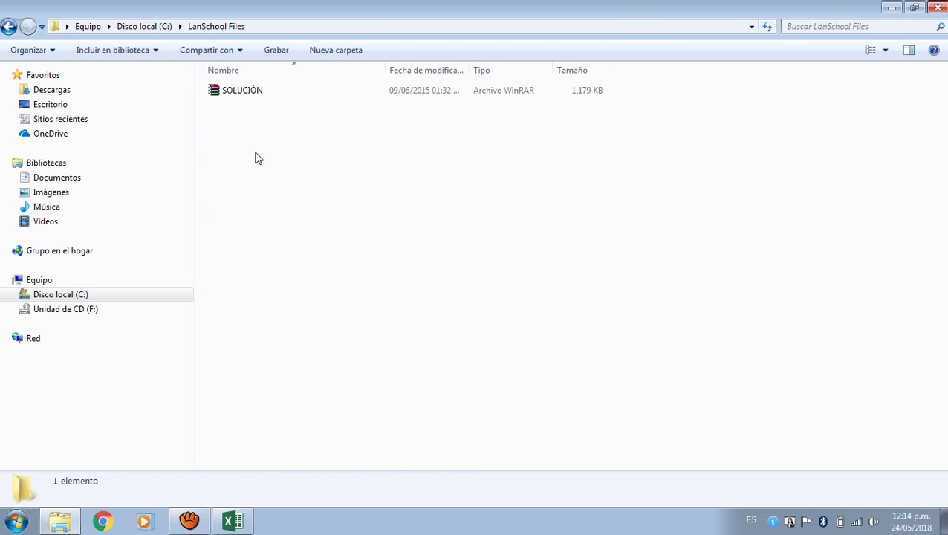
- Extract the SOLUCIÓN archive into the current folder and open the extracted SOLUCIÓN folder
{"action": "left_click", "coordinate": [247, 94]}
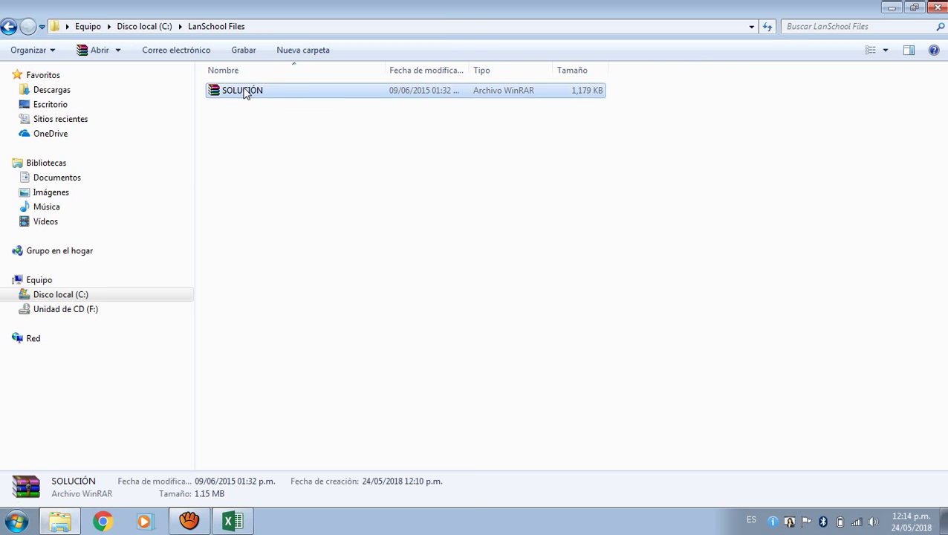
{"action": "right_click", "coordinate": [245, 92]}
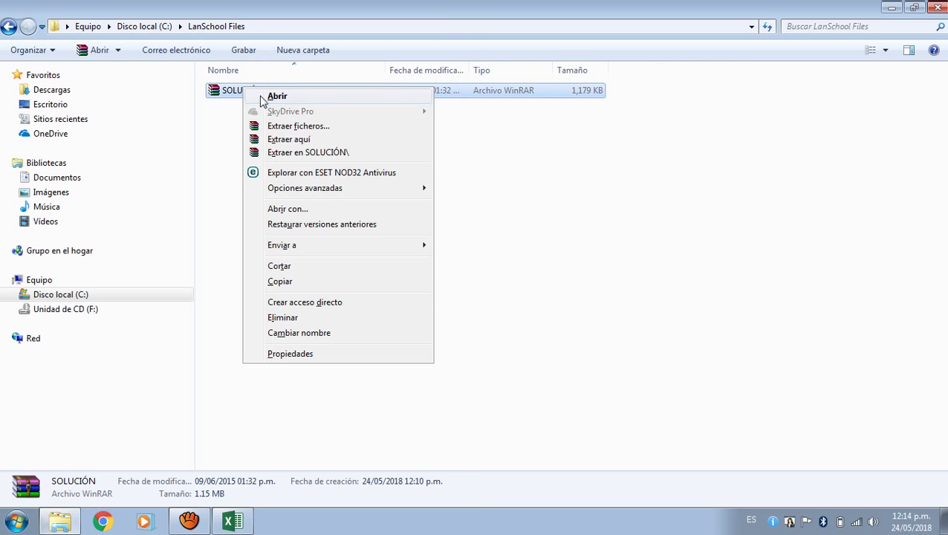
{"action": "left_click", "coordinate": [300, 143]}
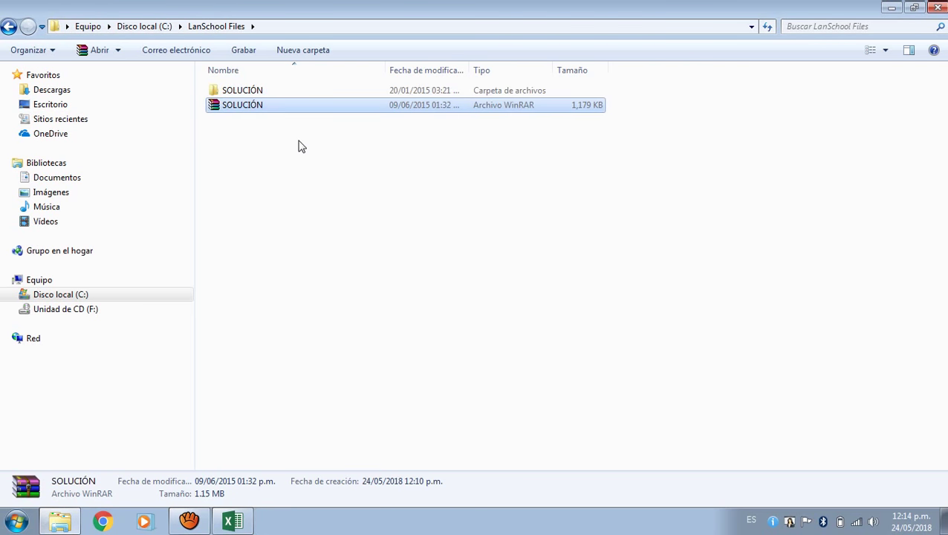
{"action": "double_click", "coordinate": [243, 90]}
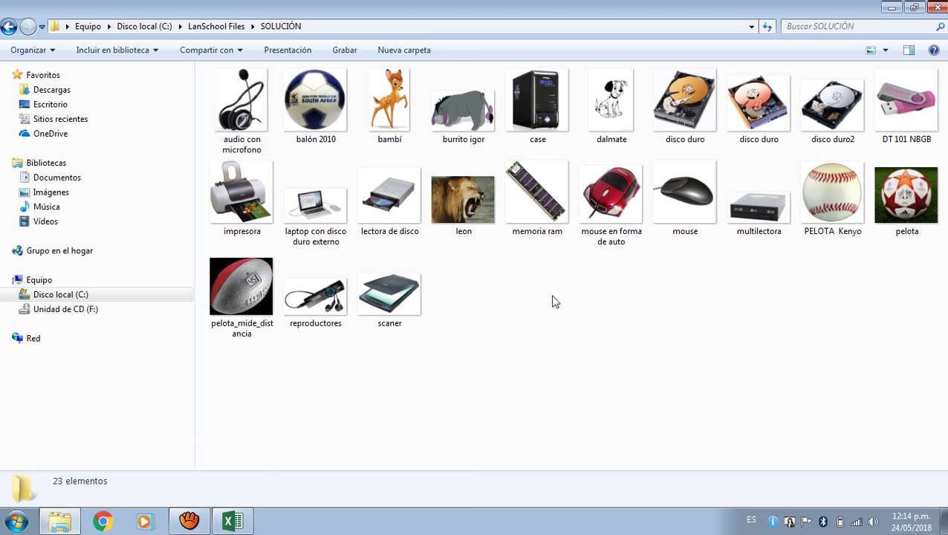
- Create a new folder named ANIMALES inside the SOLUCIÓN folder
{"action": "left_click", "coordinate": [399, 56]}
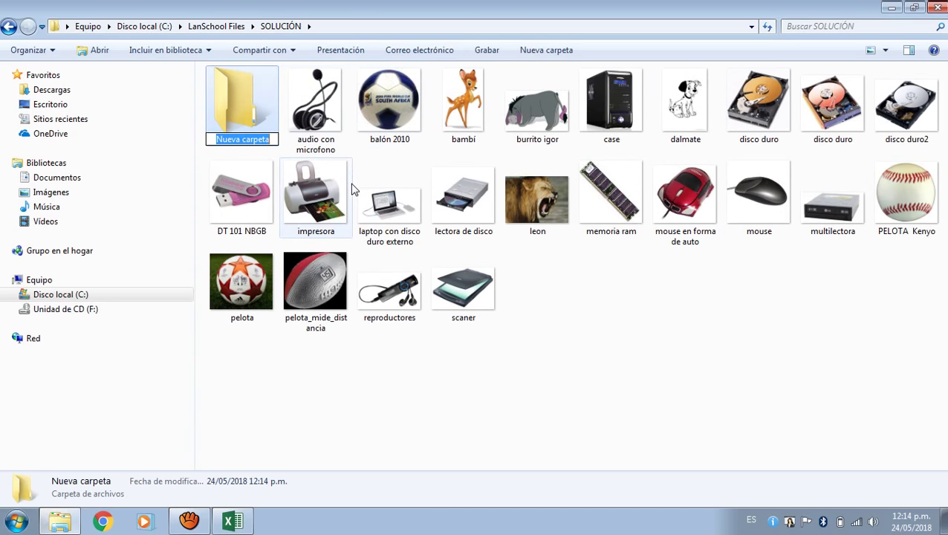
{"action": "type", "text": "ANIMA"}
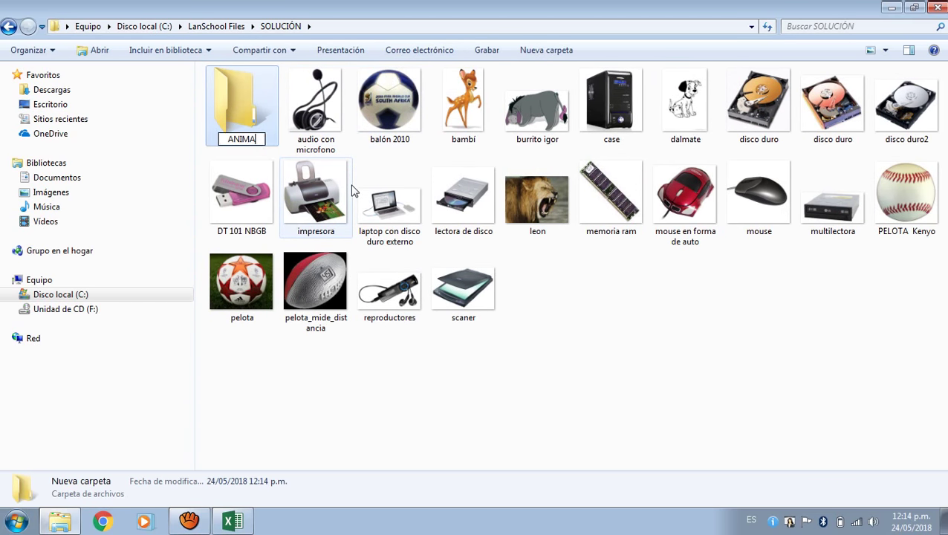
{"action": "type", "text": "LES"}
{"action": "key", "text": "Return"}
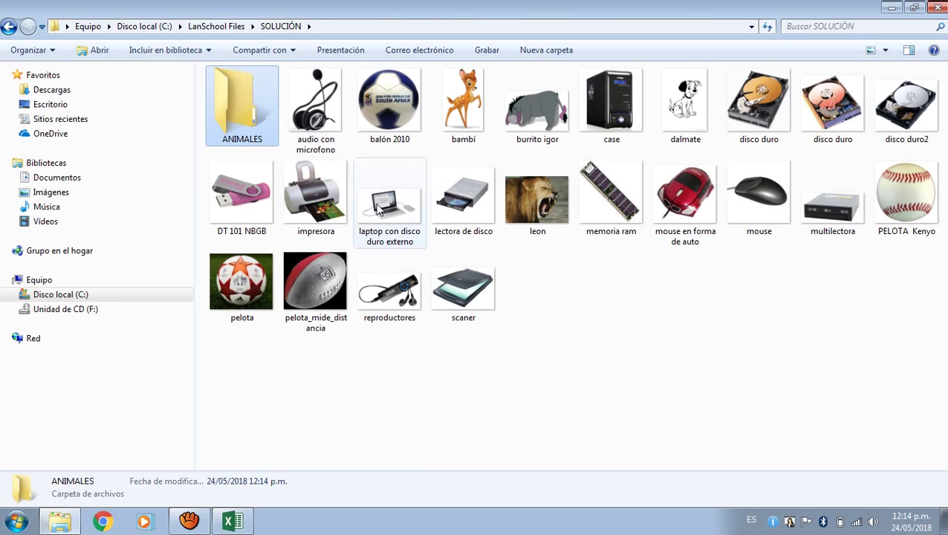
- Create a second folder named COMPUTADORA inside the SOLUCIÓN folder
{"action": "right_click", "coordinate": [594, 338]}
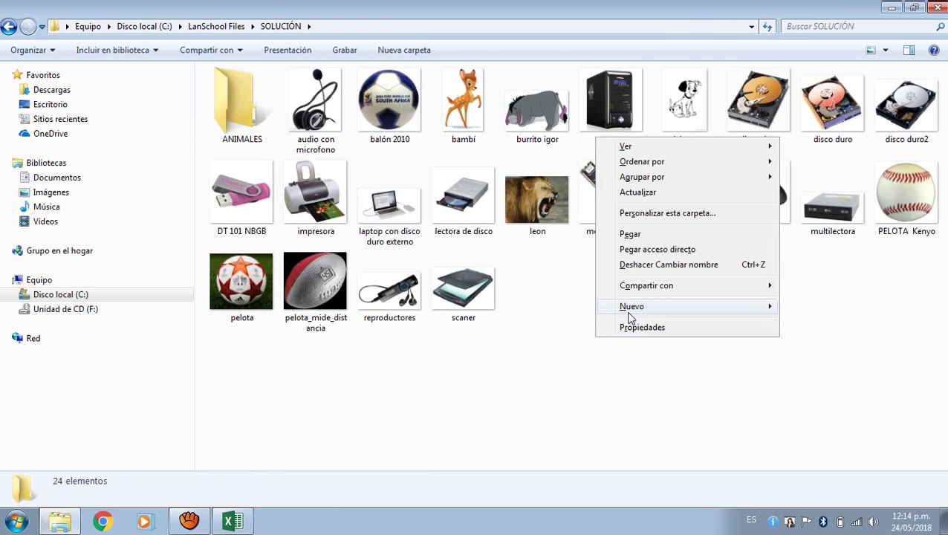
{"action": "mouse_move", "coordinate": [635, 307]}
{"action": "left_click", "coordinate": [469, 56]}
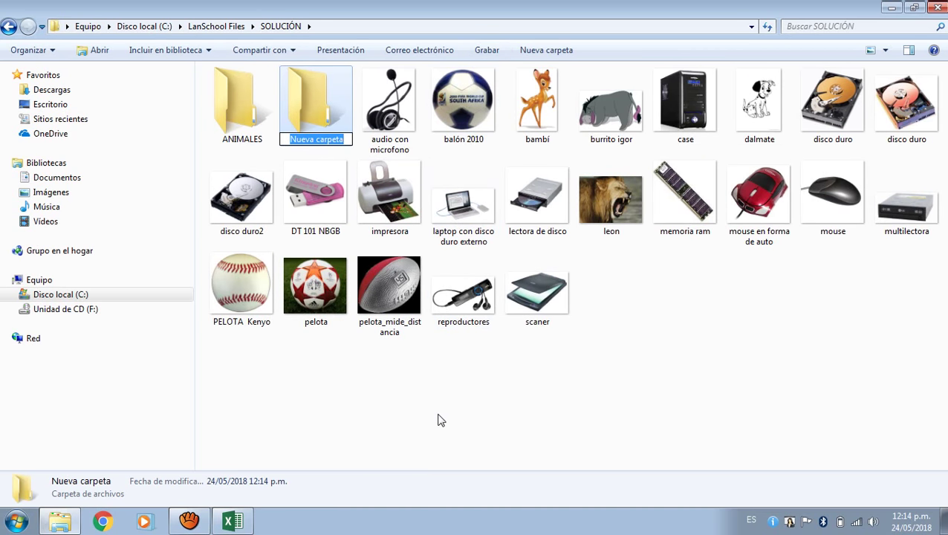
{"action": "type", "text": "COM"}
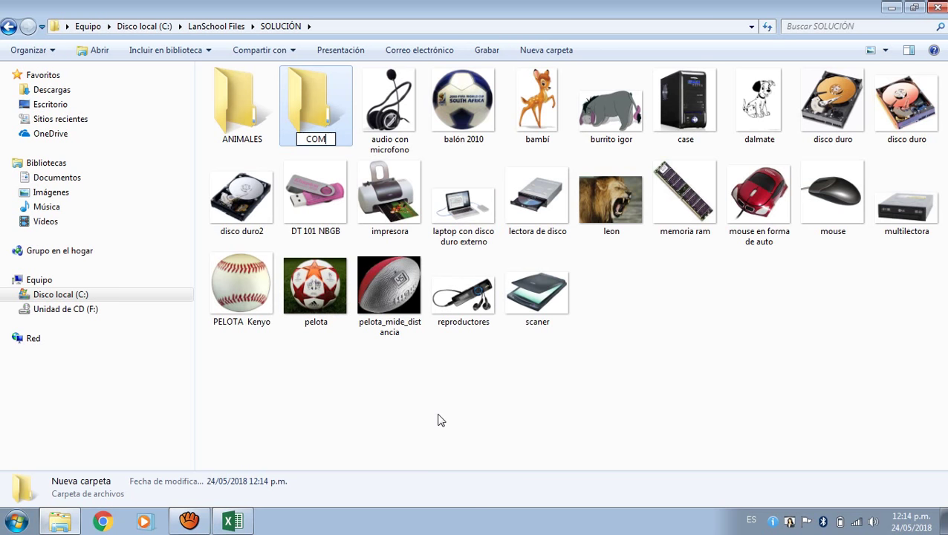
{"action": "type", "text": "PUT"}
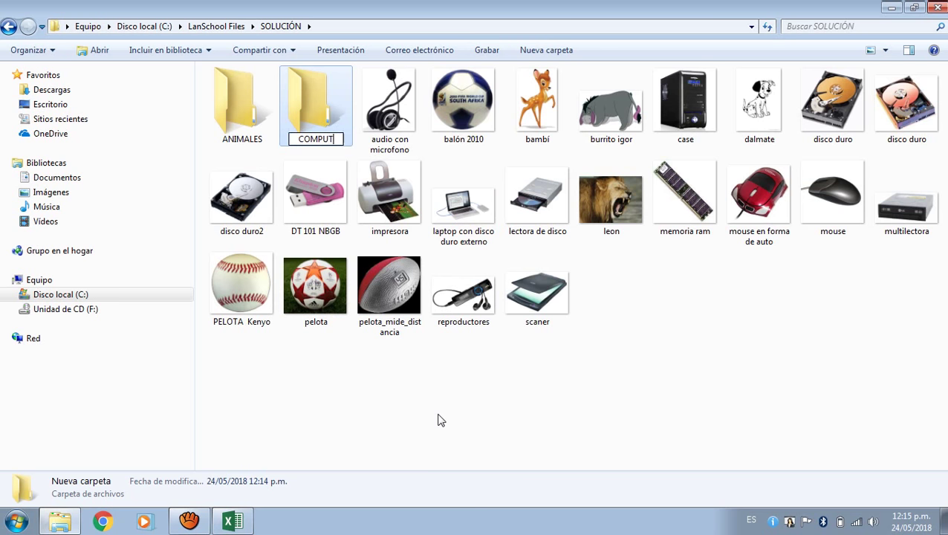
{"action": "type", "text": "ADORA"}
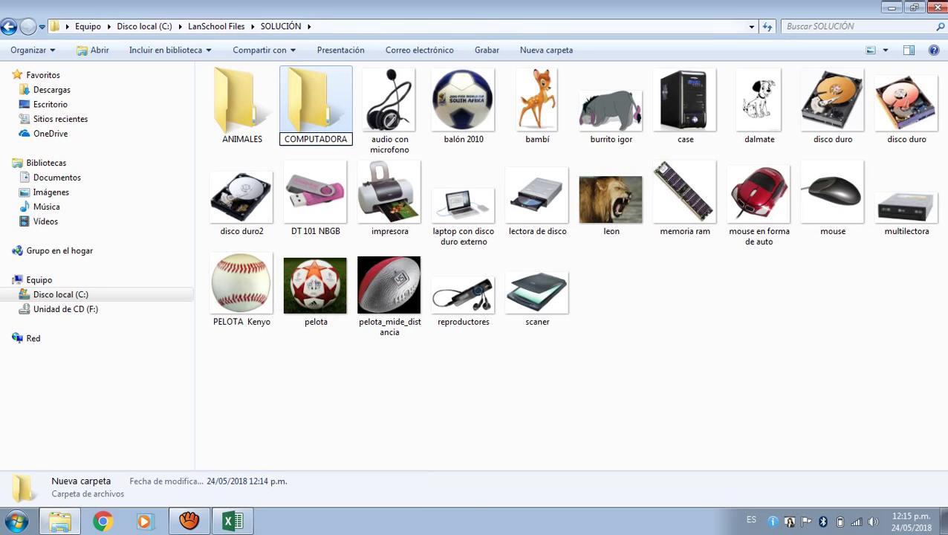
{"action": "left_click", "coordinate": [399, 445]}
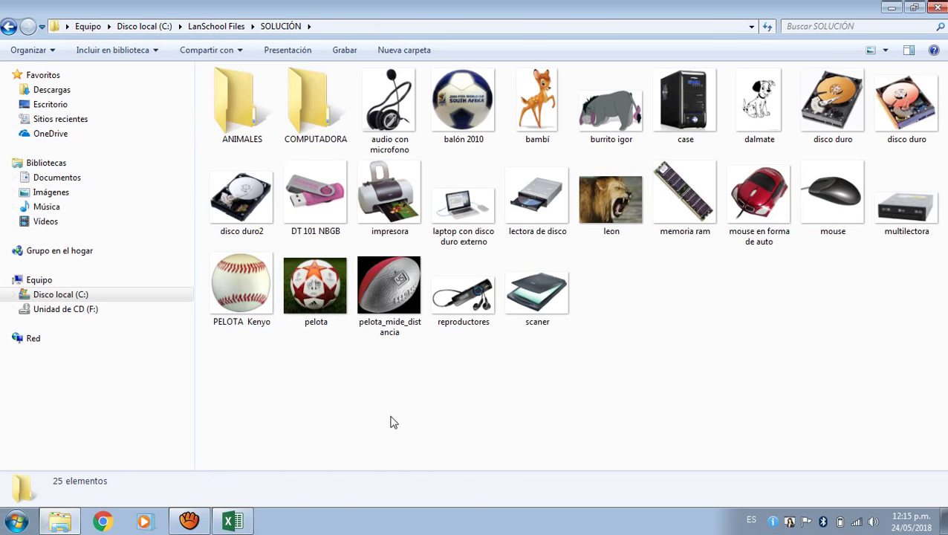
- Create a third folder named PELOTAS inside the SOLUCIÓN folder
{"action": "left_click", "coordinate": [406, 50]}
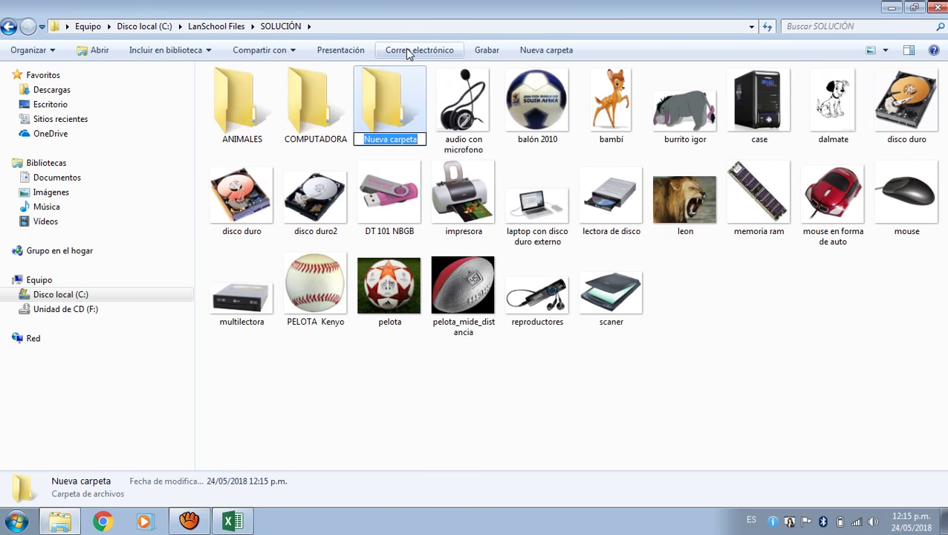
{"action": "type", "text": "PELOT"}
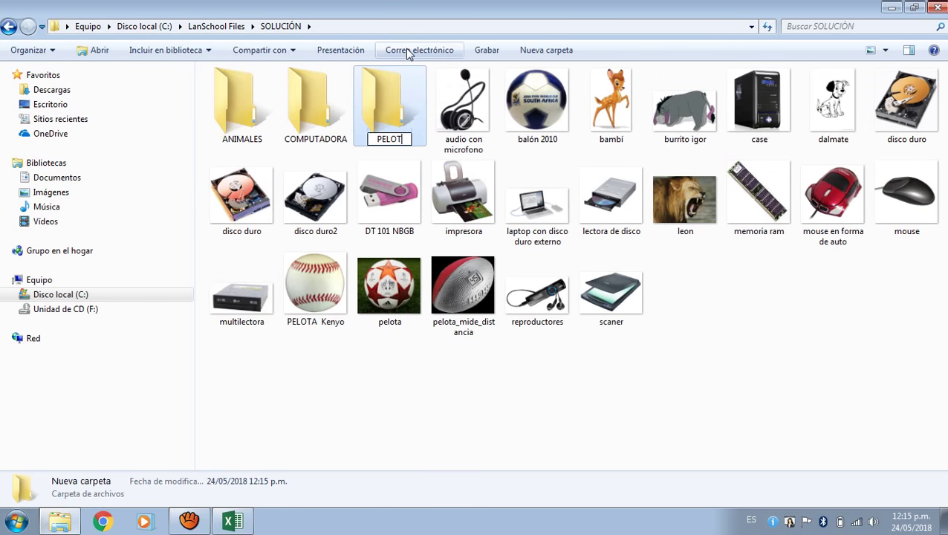
{"action": "type", "text": "AS"}
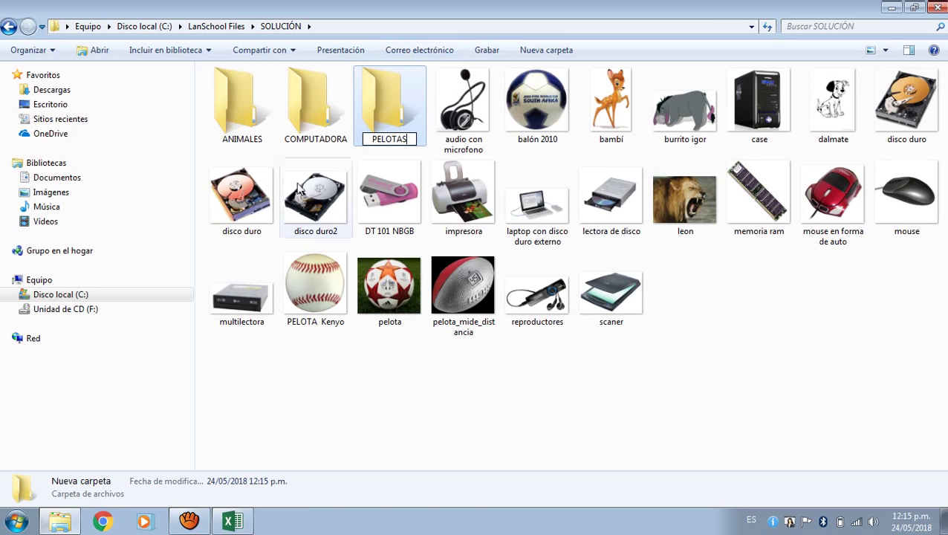
{"action": "left_click", "coordinate": [341, 388]}
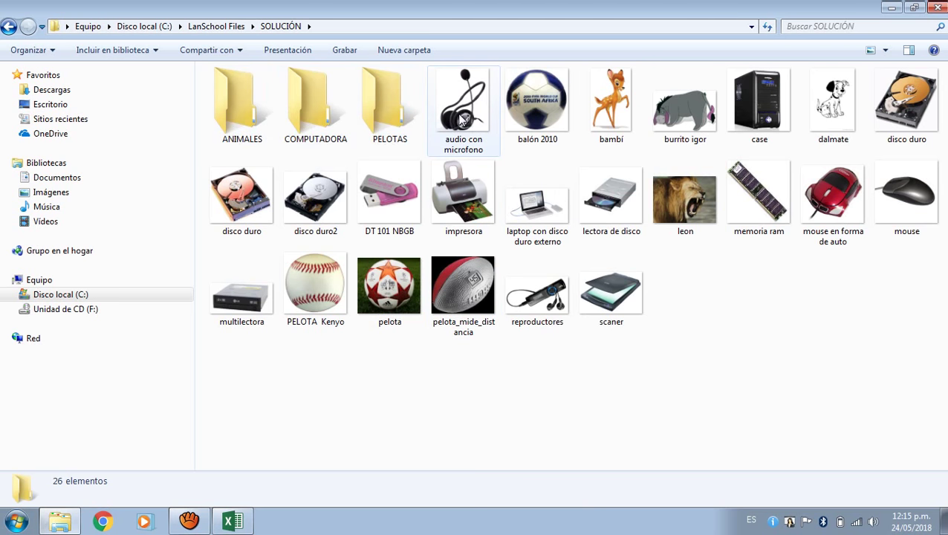
- Move the audio con microfono image into the COMPUTADORA folder and balón 2010 into the PELOTAS folder
{"action": "left_click_drag", "start_coordinate": [462, 119], "coordinate": [320, 119]}
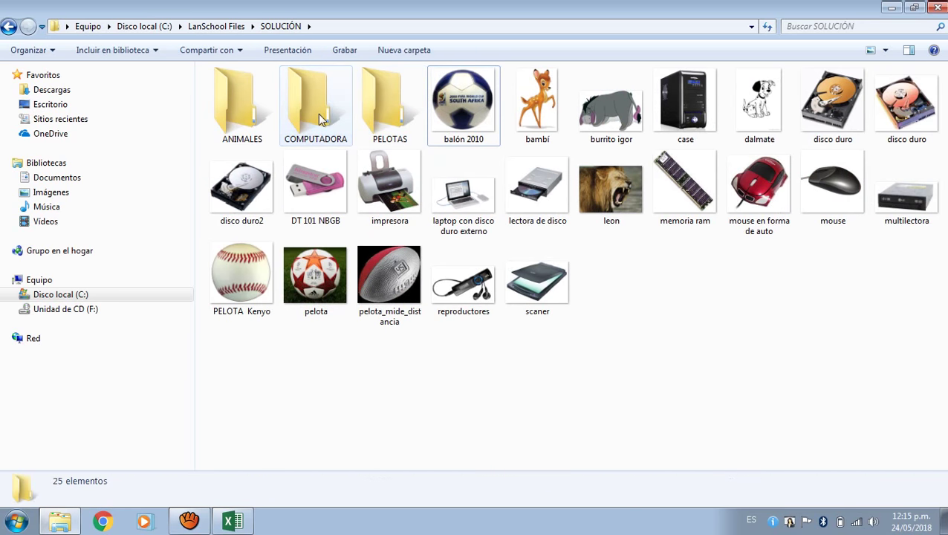
{"action": "left_click", "coordinate": [464, 121]}
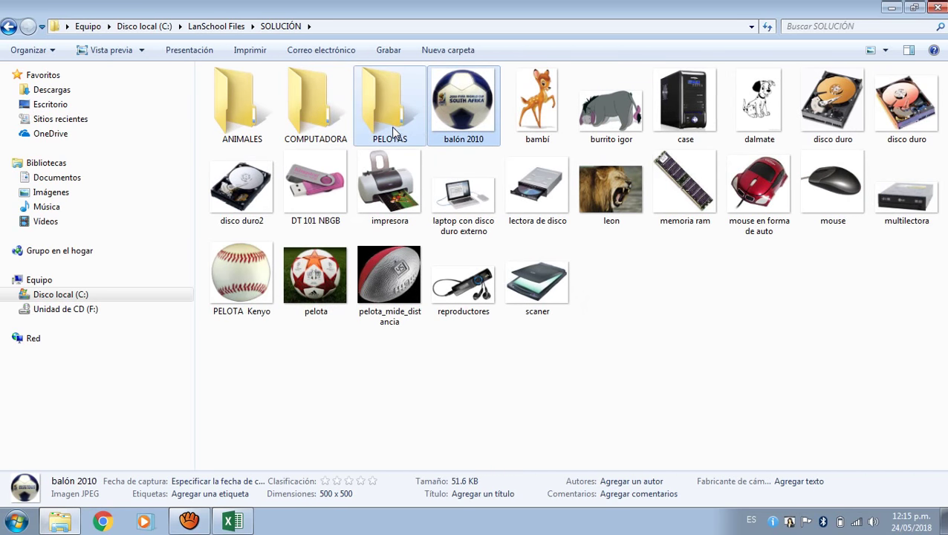
{"action": "left_click_drag", "start_coordinate": [394, 132], "coordinate": [394, 132]}
- Move the bambí, burrito igor and dalmate images into the ANIMALES folder, and the case image into COMPUTADORA
{"action": "left_click_drag", "start_coordinate": [469, 116], "coordinate": [239, 119]}
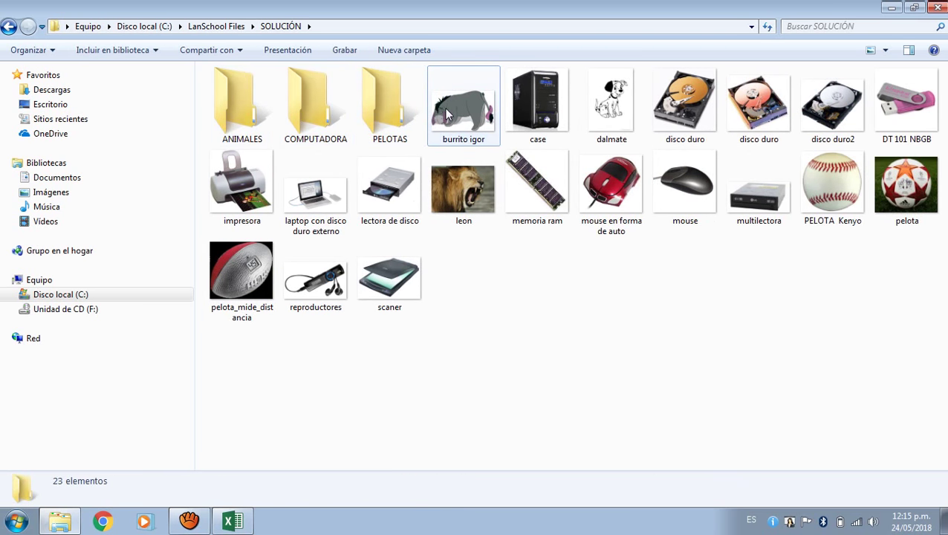
{"action": "left_click_drag", "start_coordinate": [446, 115], "coordinate": [257, 125]}
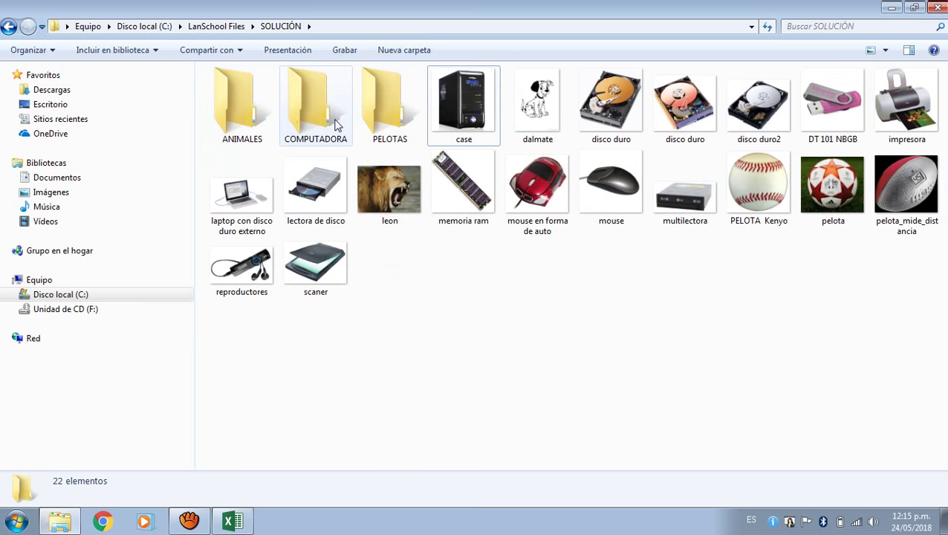
{"action": "left_click", "coordinate": [451, 114]}
{"action": "left_click_drag", "start_coordinate": [322, 128], "coordinate": [321, 128]}
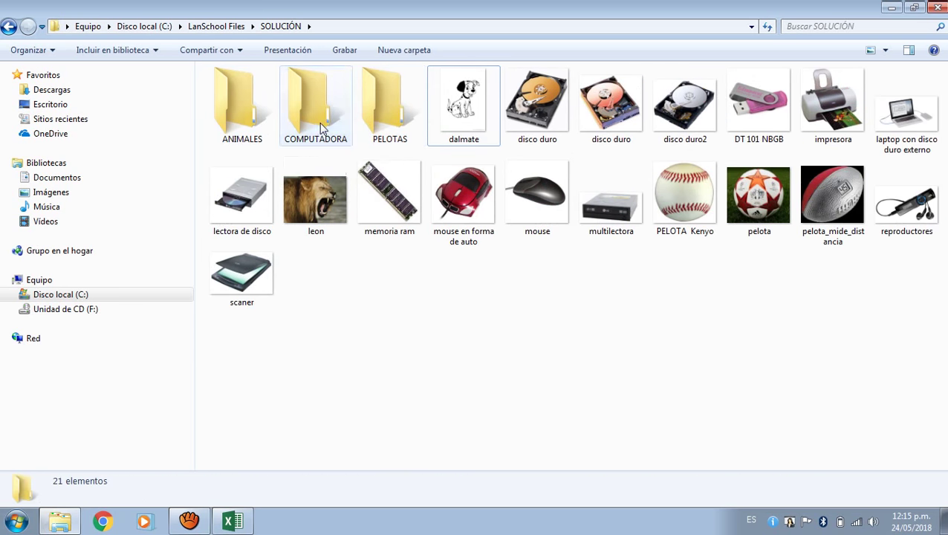
{"action": "left_click_drag", "start_coordinate": [462, 119], "coordinate": [244, 130]}
- Move both disco duro images, disco duro2 and DT 101 NBGB into the COMPUTADORA folder
{"action": "left_click_drag", "start_coordinate": [469, 121], "coordinate": [383, 128]}
{"action": "left_click_drag", "start_coordinate": [462, 112], "coordinate": [330, 131]}
{"action": "left_click", "coordinate": [461, 126]}
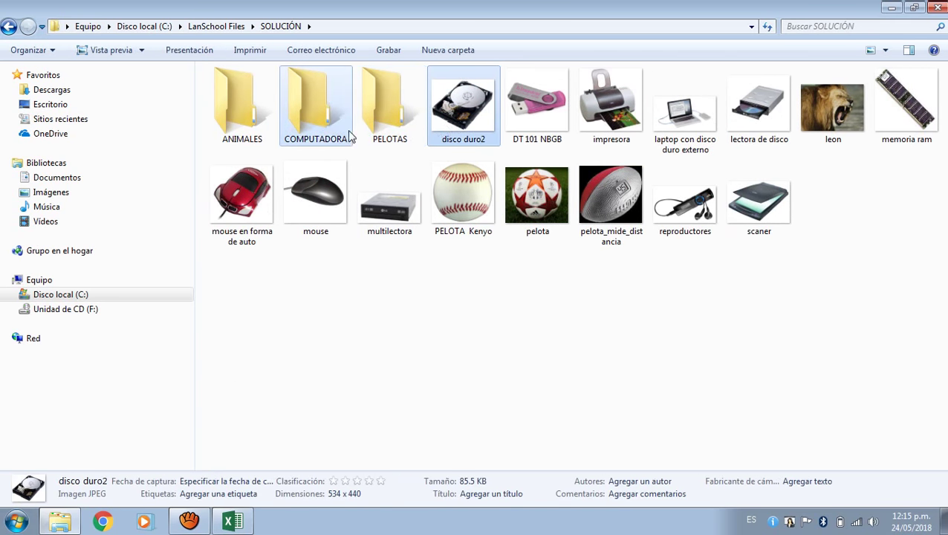
{"action": "left_click_drag", "start_coordinate": [310, 136], "coordinate": [311, 136]}
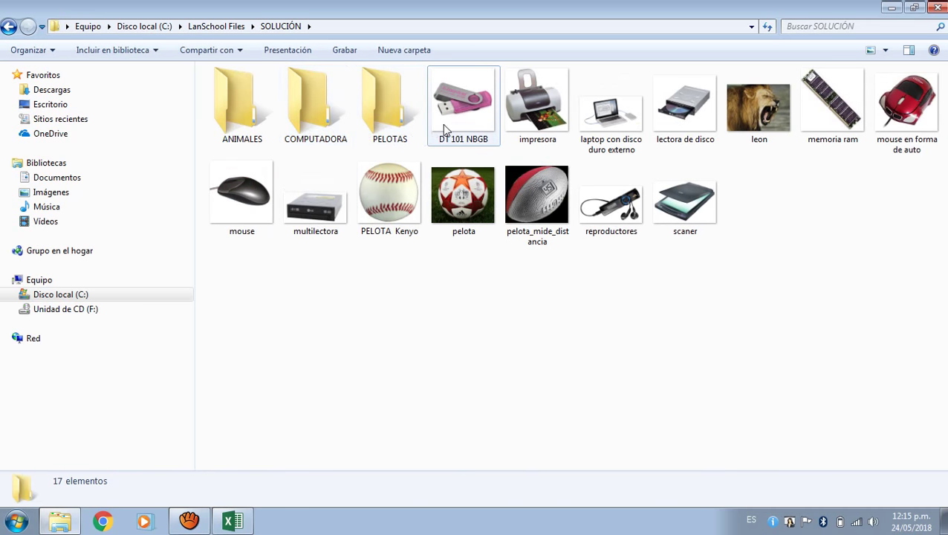
{"action": "left_click_drag", "start_coordinate": [456, 126], "coordinate": [324, 131]}
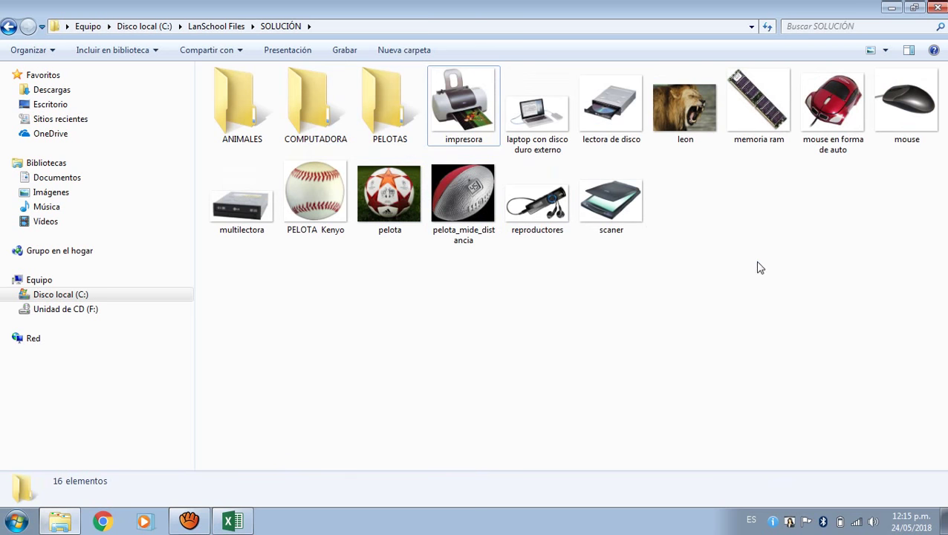
- Move the reproductores and scaner images together into COMPUTADORA, and the three remaining ball images together into PELOTAS
{"action": "left_click_drag", "start_coordinate": [758, 262], "coordinate": [510, 165]}
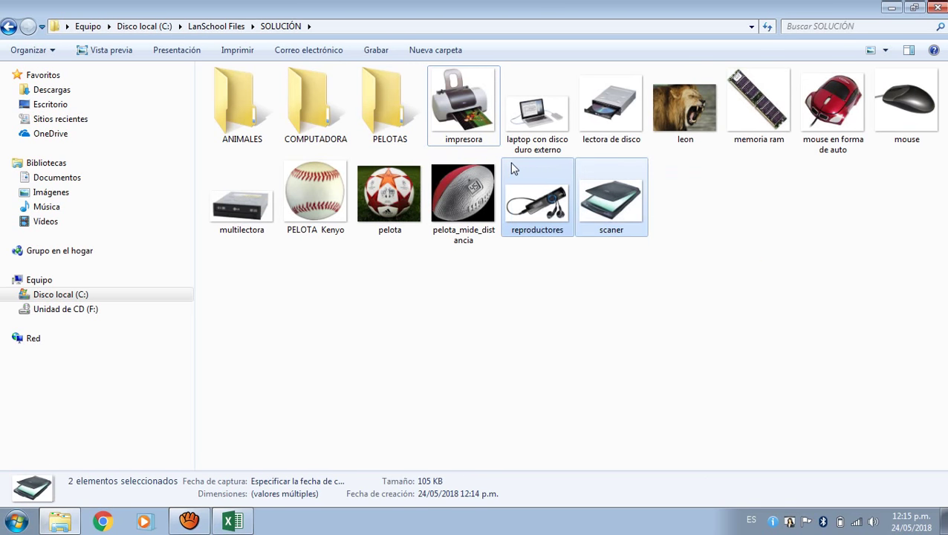
{"action": "left_click_drag", "start_coordinate": [541, 196], "coordinate": [323, 128]}
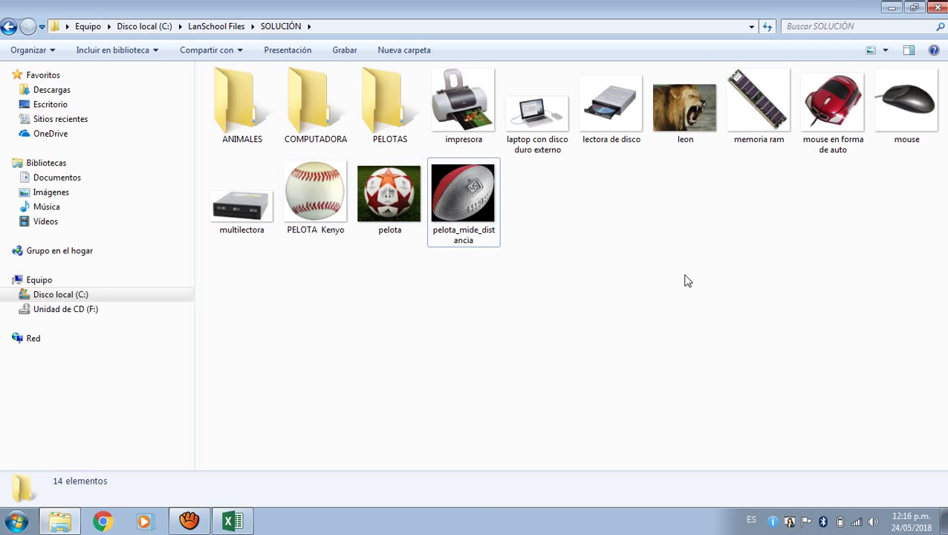
{"action": "left_click_drag", "start_coordinate": [677, 283], "coordinate": [284, 154]}
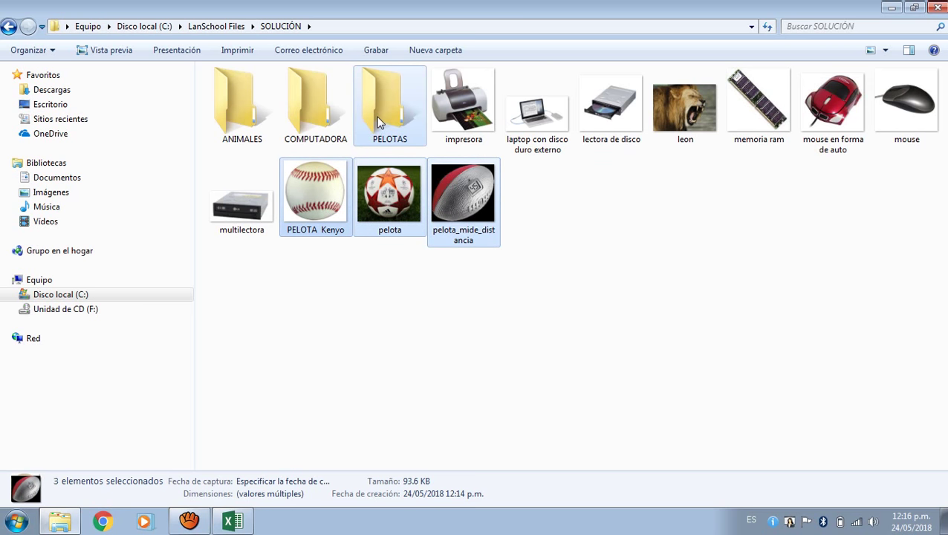
{"action": "left_click_drag", "start_coordinate": [377, 116], "coordinate": [376, 116]}
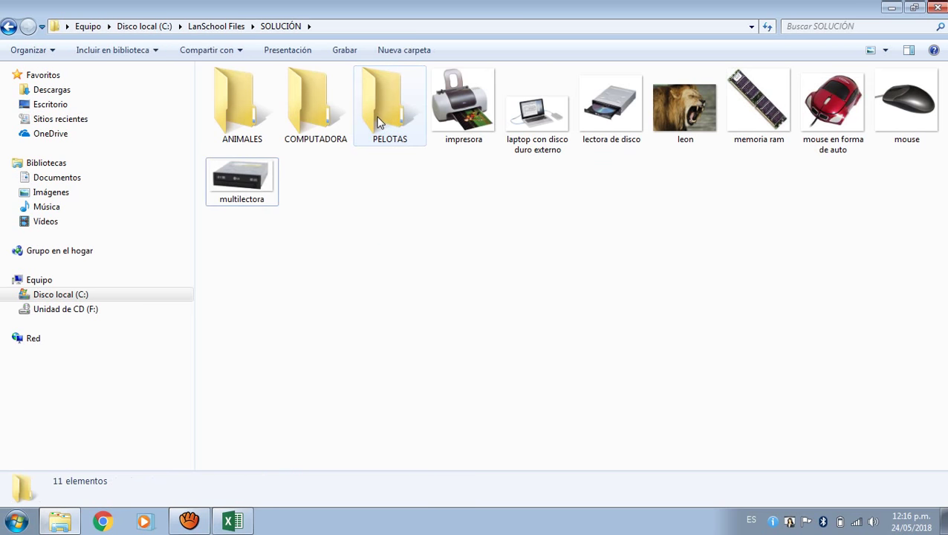
- Move the leon image into the ANIMALES folder and all remaining computer device images, impresora through multilectora, into COMPUTADORA
{"action": "left_click", "coordinate": [674, 104]}
{"action": "left_click_drag", "start_coordinate": [673, 101], "coordinate": [246, 111]}
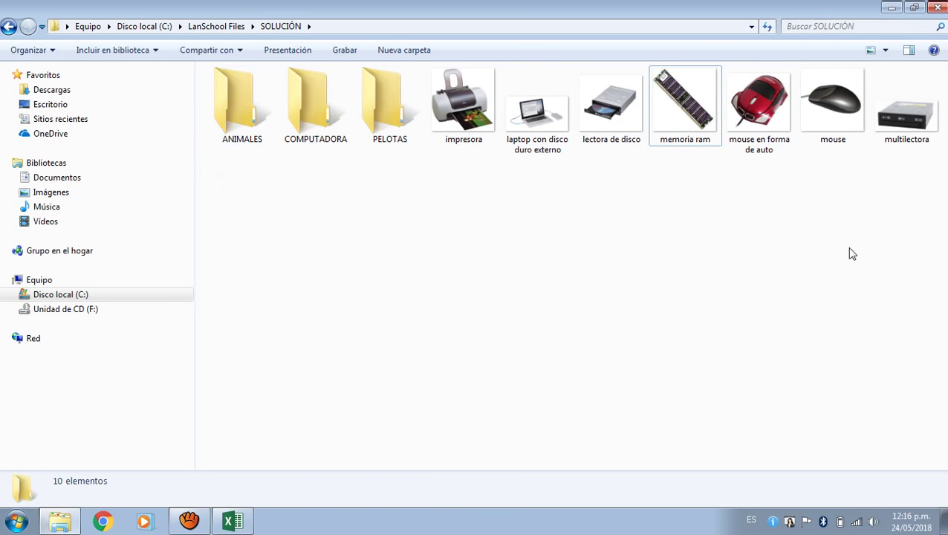
{"action": "left_click_drag", "start_coordinate": [907, 192], "coordinate": [416, 66]}
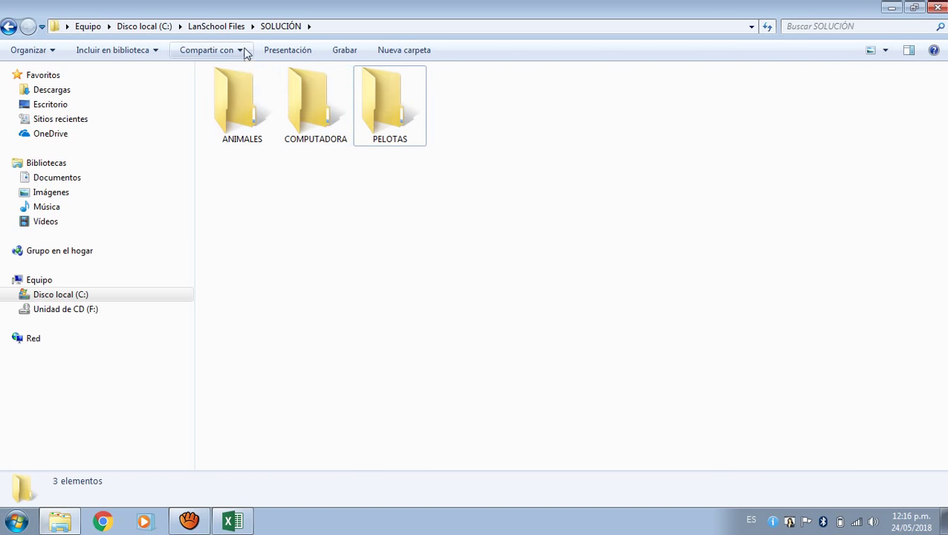
- Reopen the SOLUCIÓN folder from LanSchool Files and check the contents of the ANIMALES and COMPUTADORA folders
{"action": "left_click", "coordinate": [222, 26]}
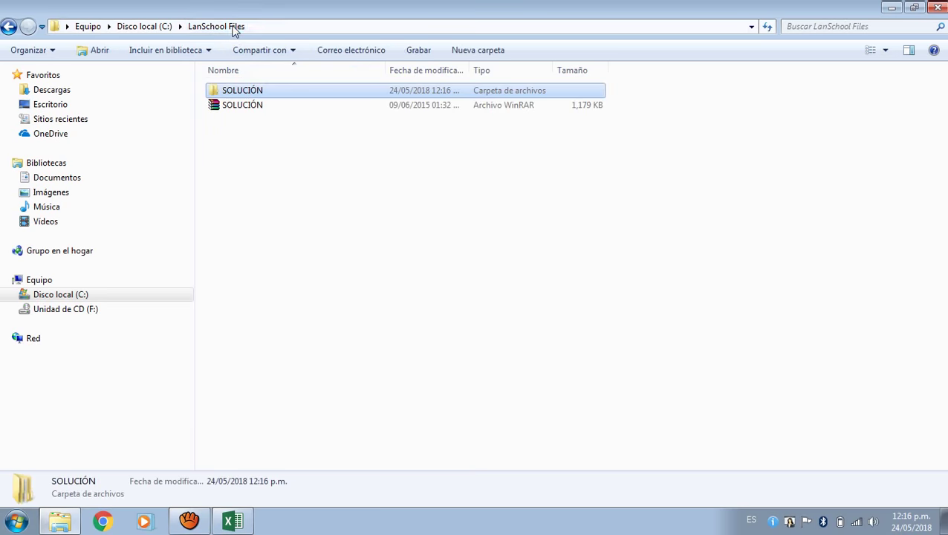
{"action": "double_click", "coordinate": [268, 91]}
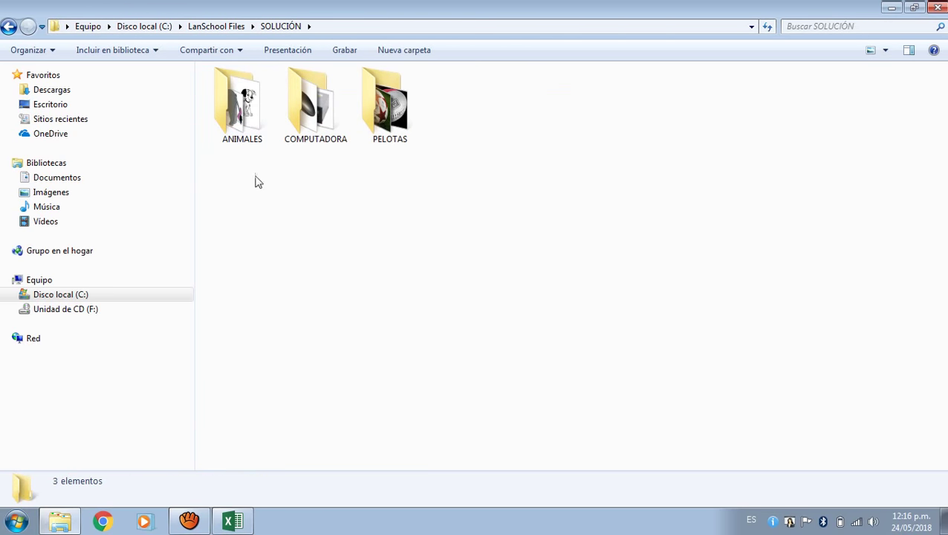
{"action": "double_click", "coordinate": [238, 126]}
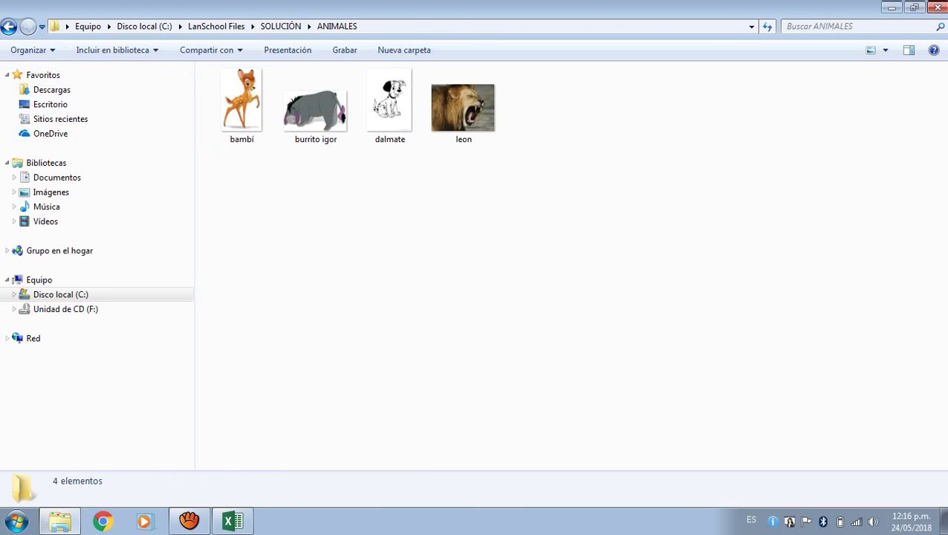
{"action": "left_click", "coordinate": [7, 27]}
{"action": "double_click", "coordinate": [292, 116]}
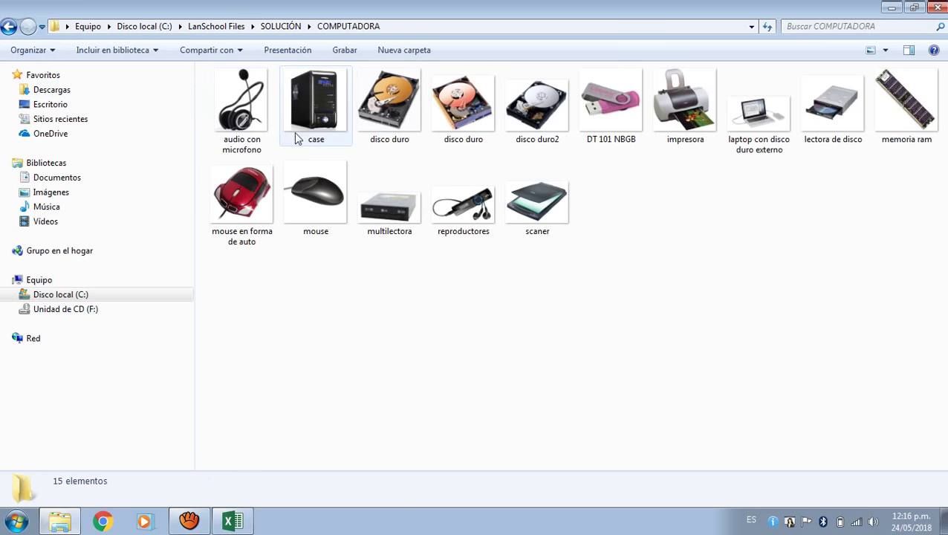